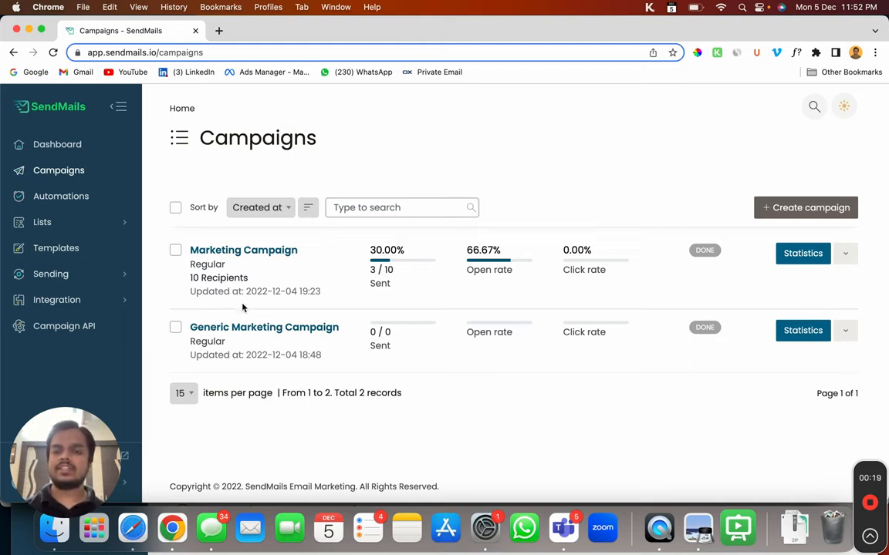
# Step: Open the Marketing Campaign, scroll its Overview statistics to the bottom and back, then view Links
pyautogui.click(269, 255)
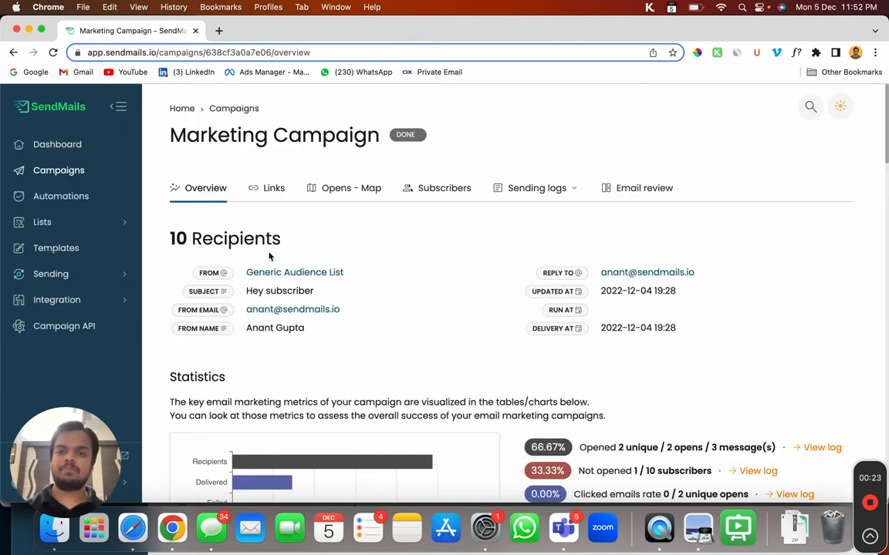
pyautogui.scroll(-3, 269, 256)
pyautogui.scroll(-1, 269, 256)
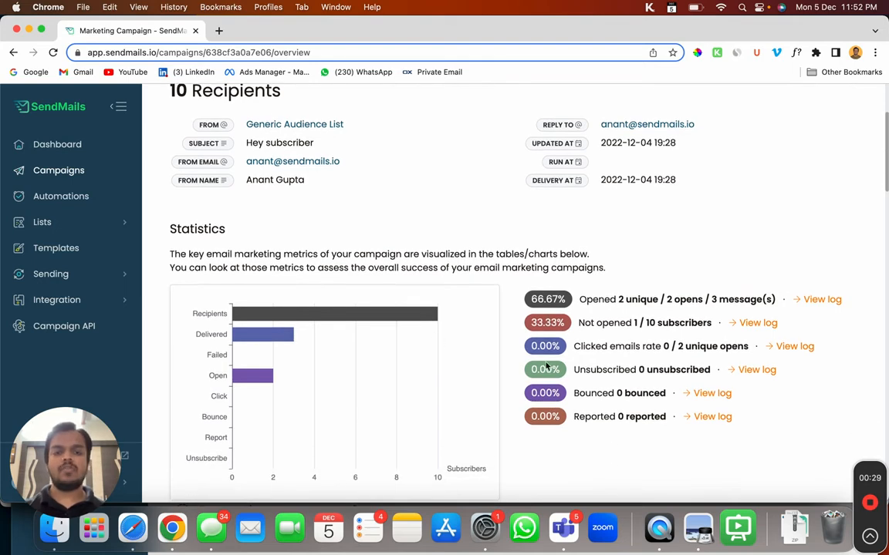
pyautogui.scroll(-7, 546, 434)
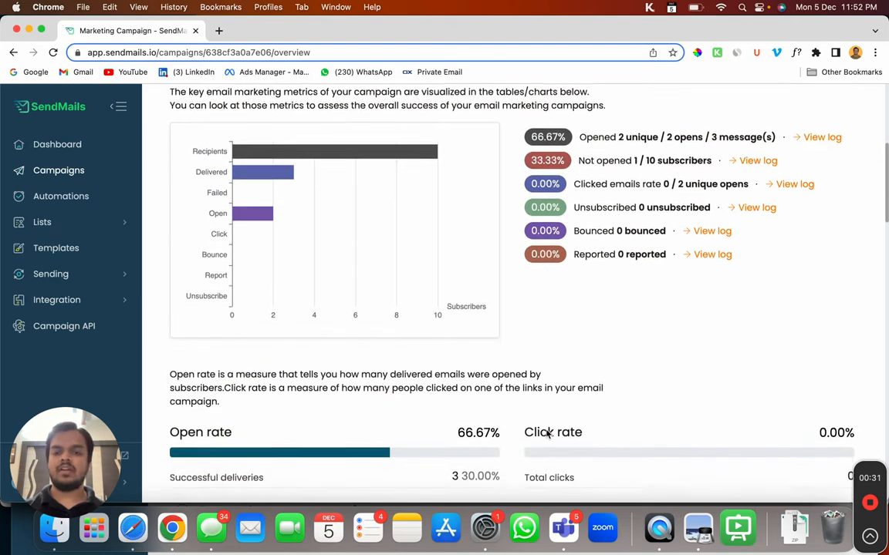
pyautogui.scroll(-9, 498, 306)
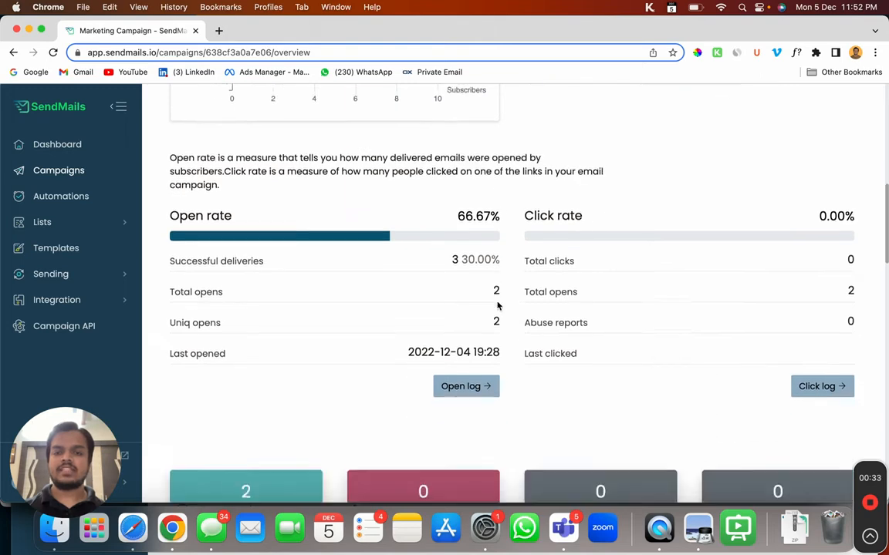
pyautogui.scroll(-5, 497, 306)
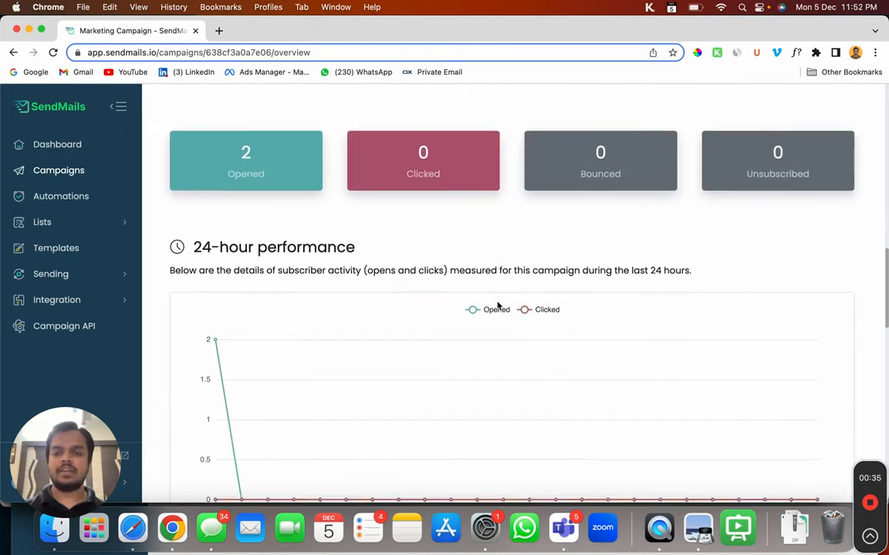
pyautogui.scroll(-6, 497, 306)
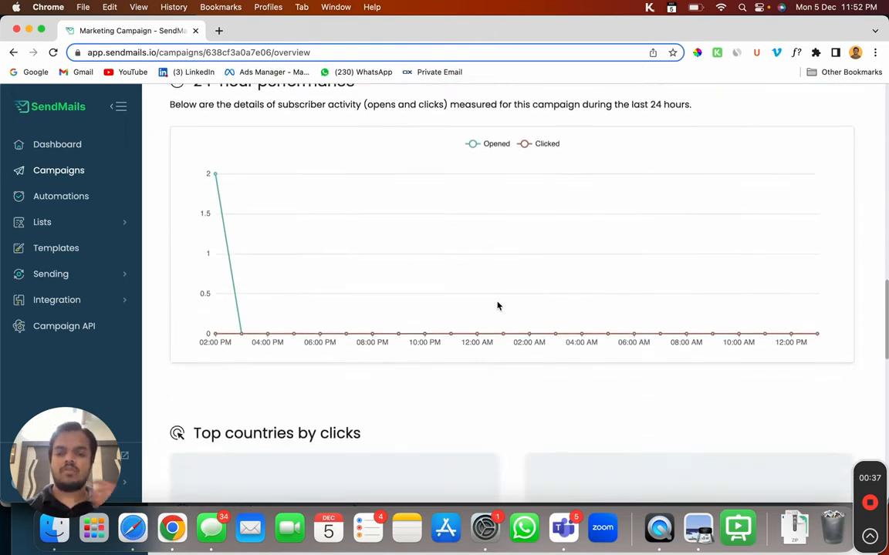
pyautogui.scroll(-9, 498, 307)
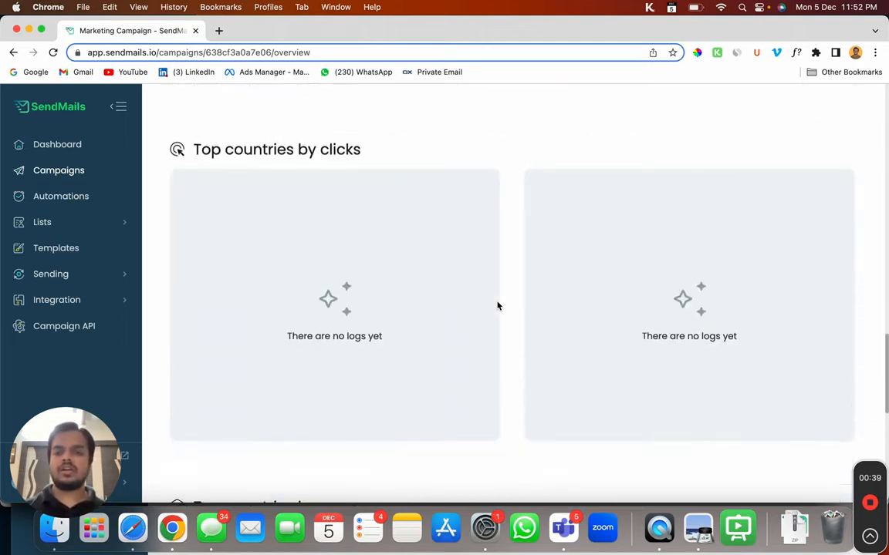
pyautogui.scroll(-6, 498, 306)
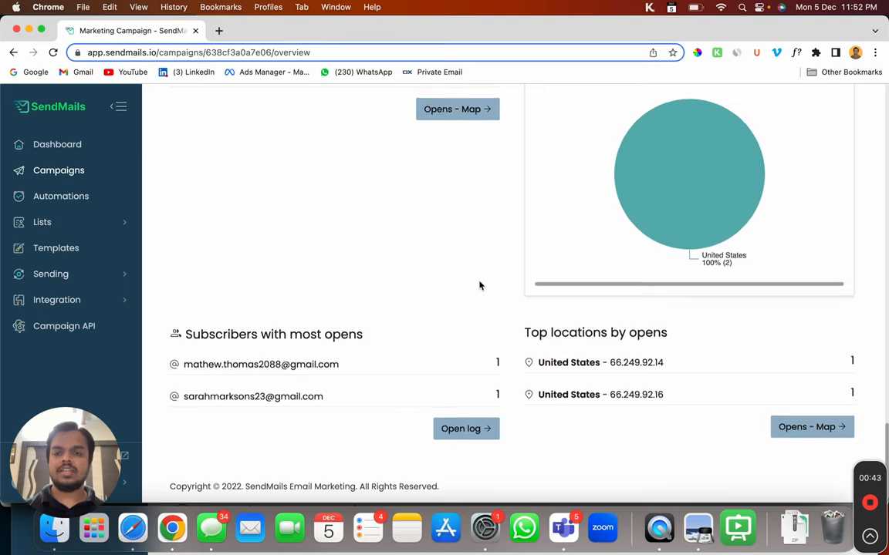
pyautogui.scroll(15, 447, 262)
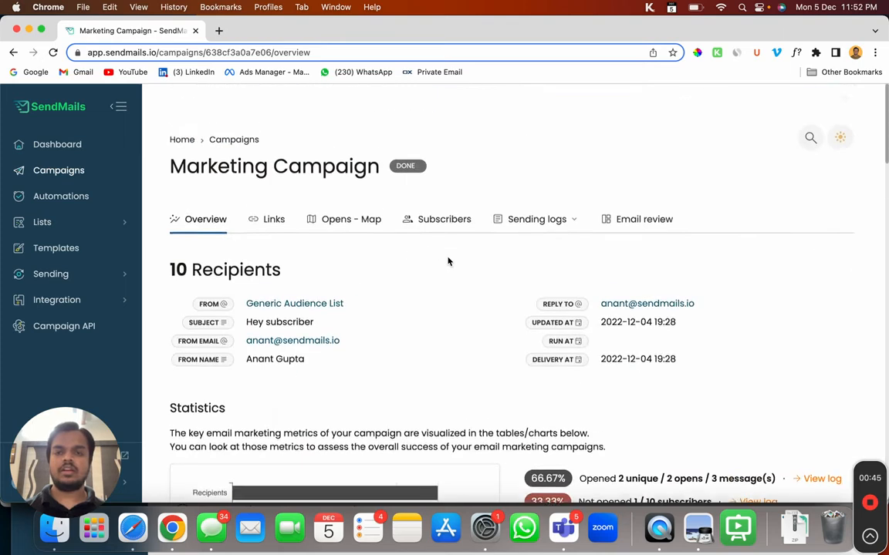
pyautogui.click(265, 188)
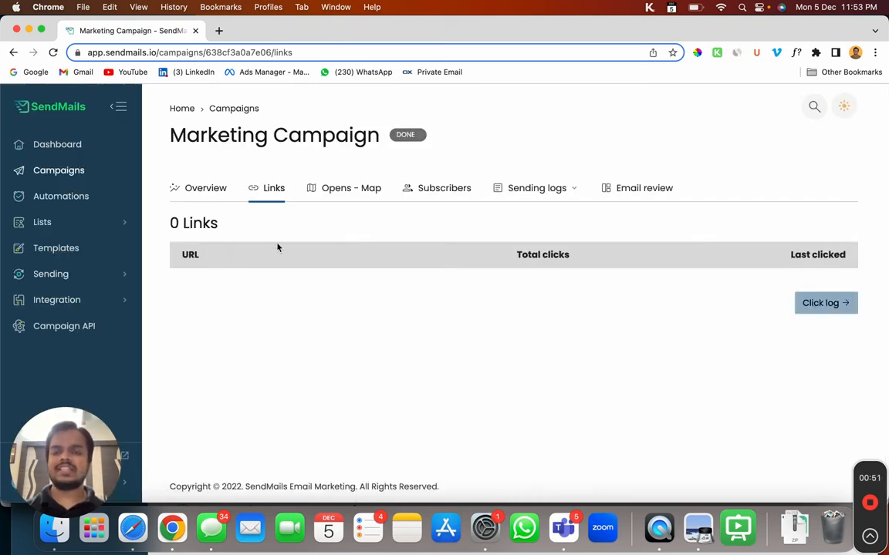
# Step: View the campaign's Opens - Map showing where opens came from
pyautogui.click(344, 193)
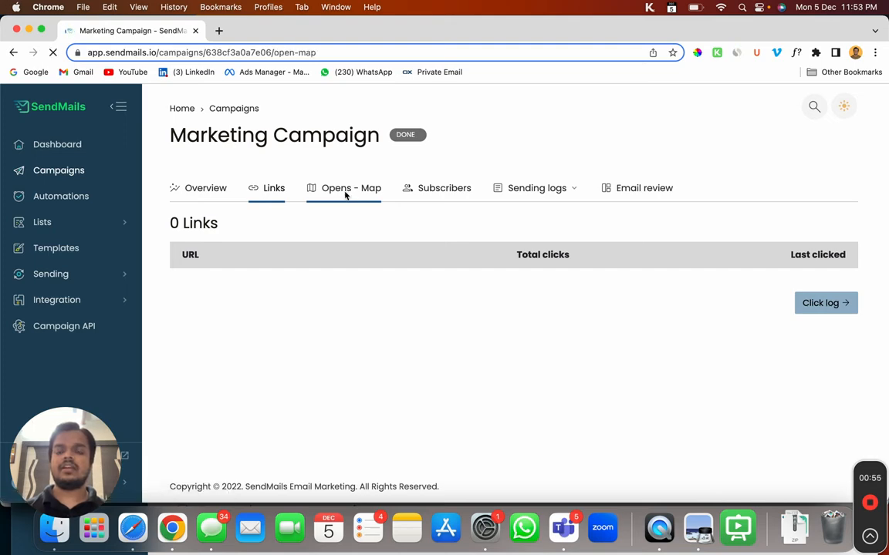
pyautogui.scroll(-2, 367, 390)
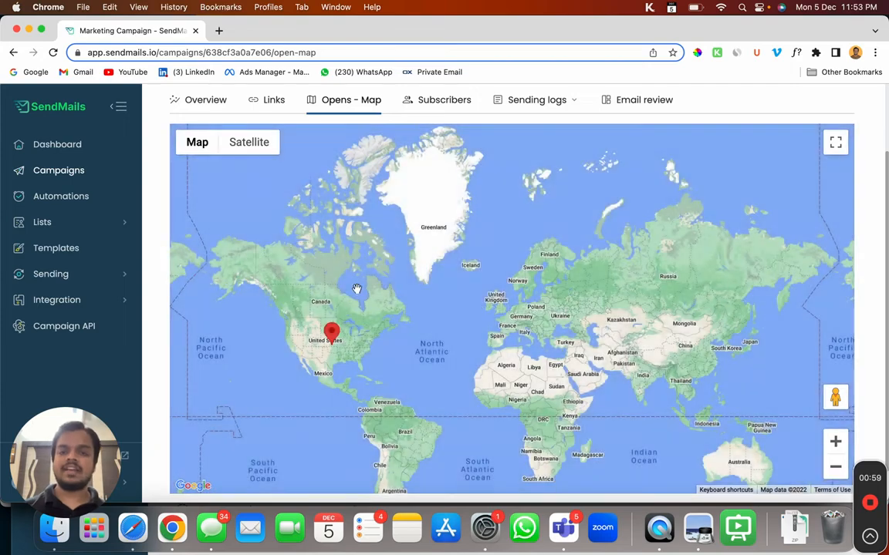
pyautogui.scroll(2, 356, 288)
# Step: Browse the campaign's Subscribers list and open the Sending logs dropdown
pyautogui.click(452, 171)
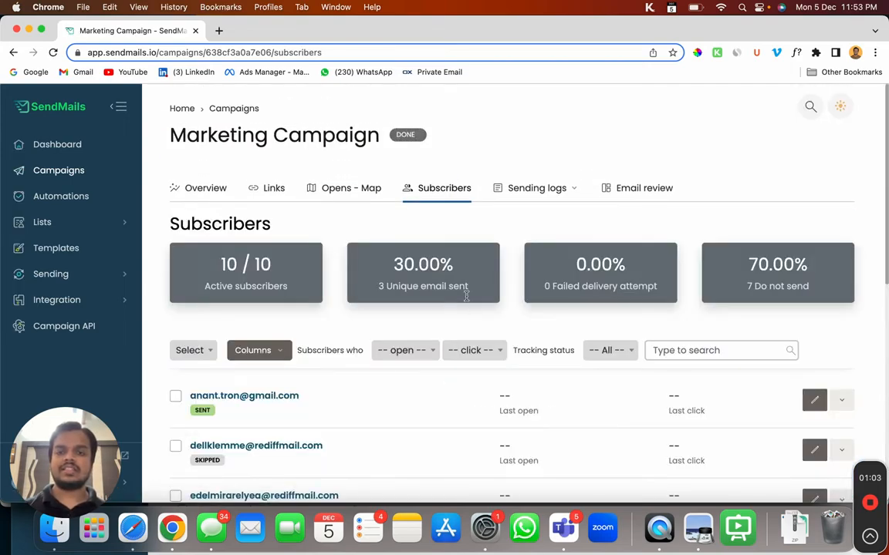
pyautogui.scroll(-2, 470, 310)
pyautogui.scroll(-1, 471, 310)
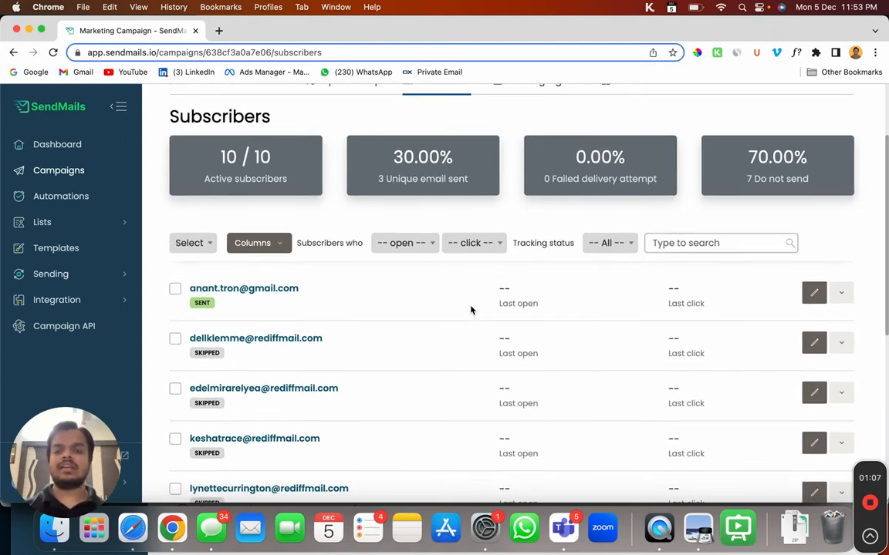
pyautogui.scroll(-4, 471, 310)
pyautogui.scroll(7, 470, 310)
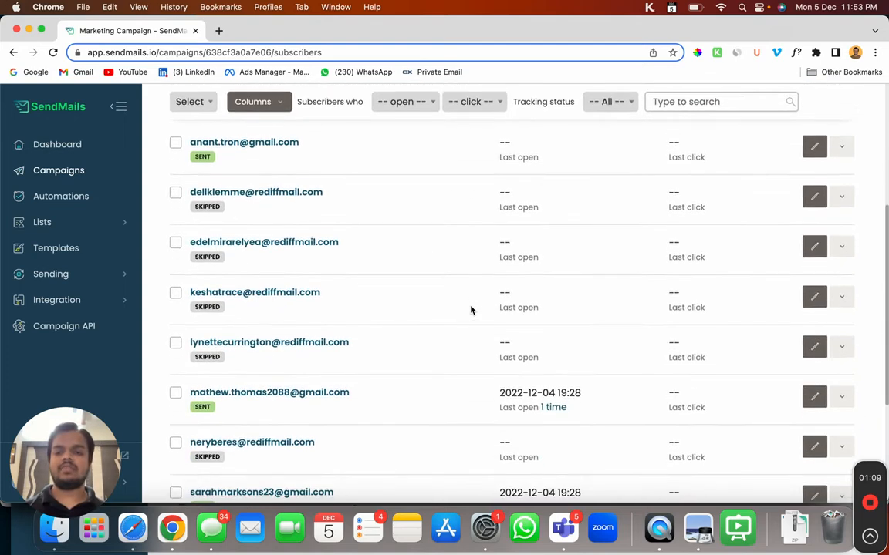
pyautogui.click(539, 187)
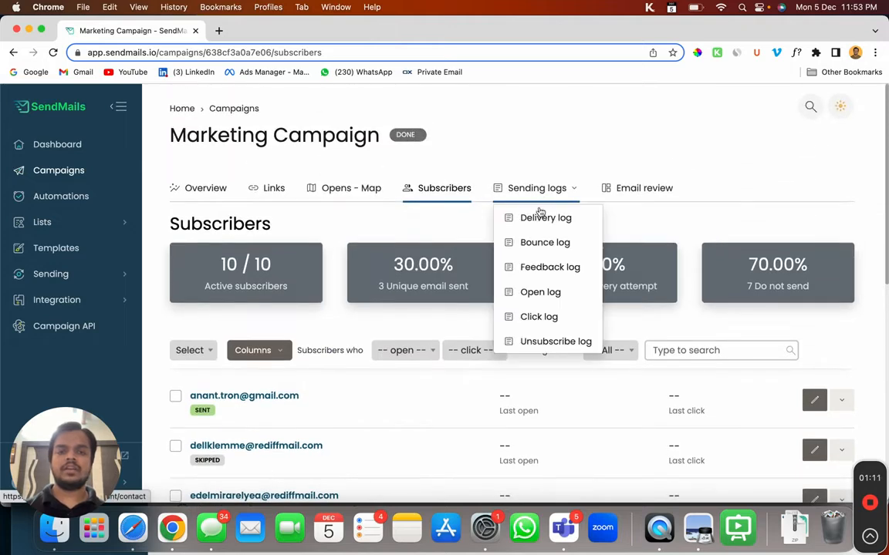
# Step: Preview the campaign's email content, close the preview, and return to the Overview tab
pyautogui.click(622, 193)
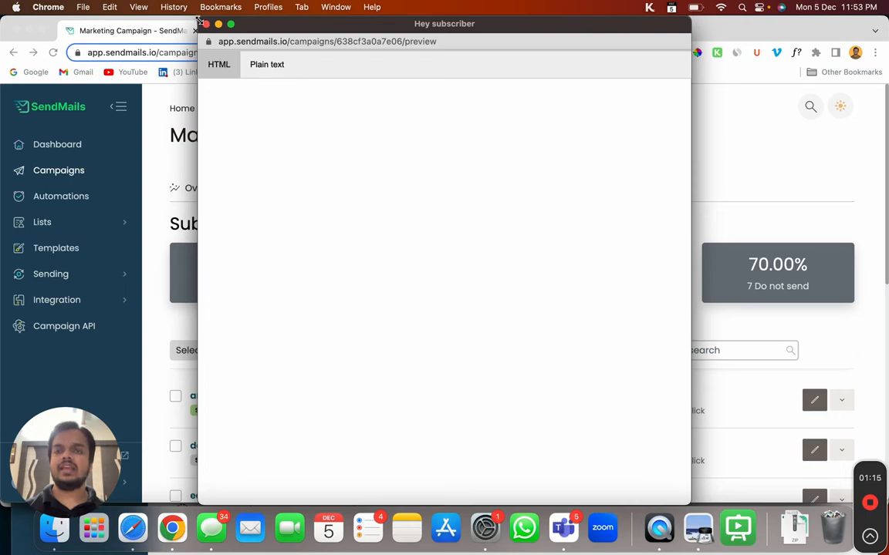
pyautogui.scroll(-10, 313, 284)
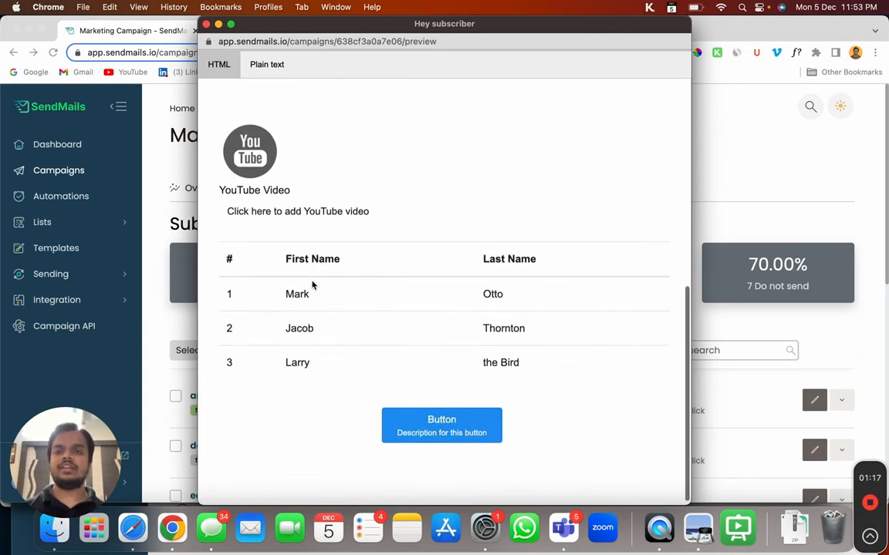
pyautogui.scroll(10, 312, 285)
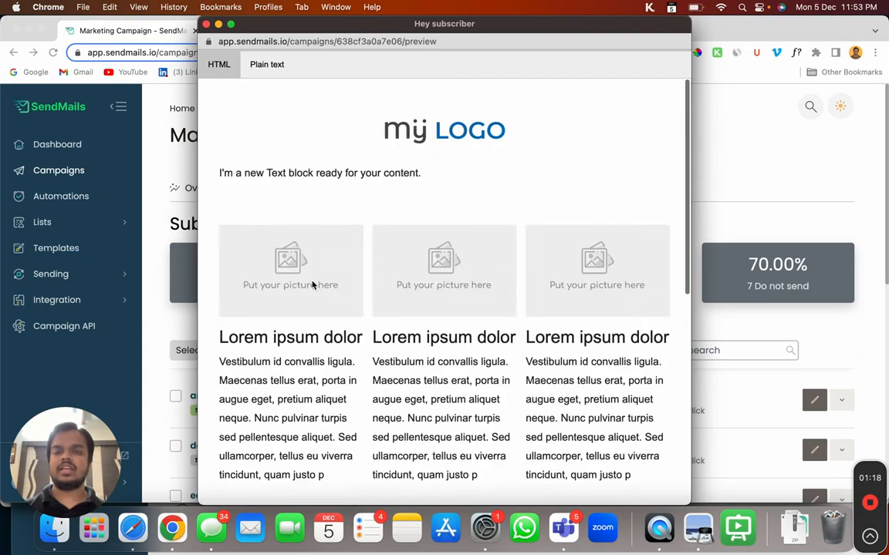
pyautogui.click(206, 25)
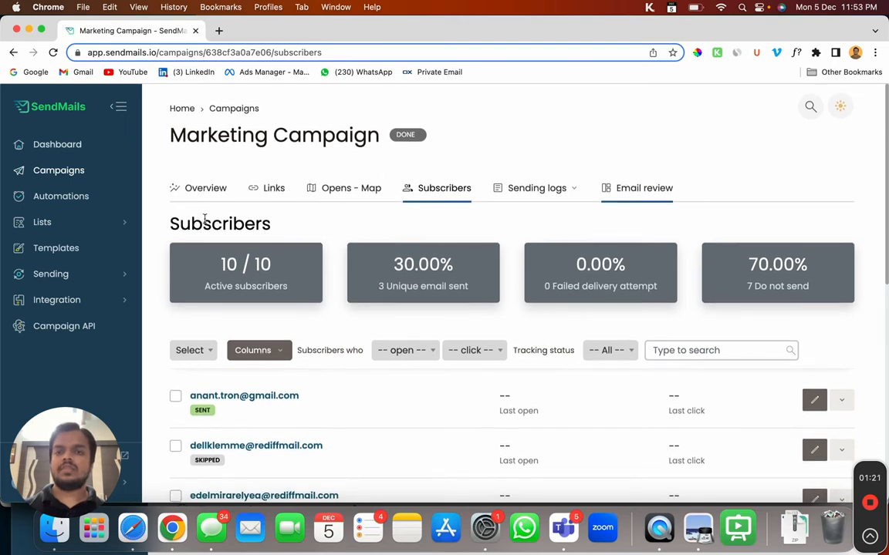
pyautogui.click(200, 186)
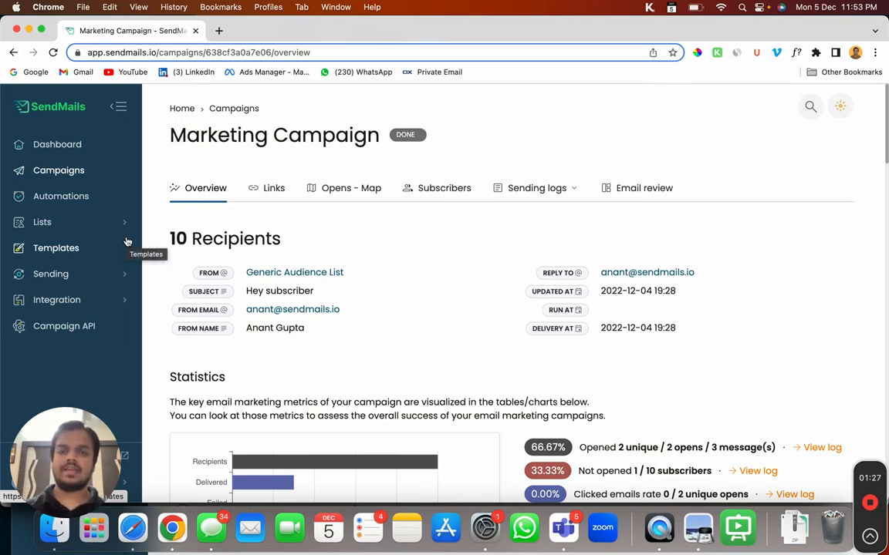
# Step: Go back to the campaign list and create a new Regular campaign
pyautogui.click(64, 176)
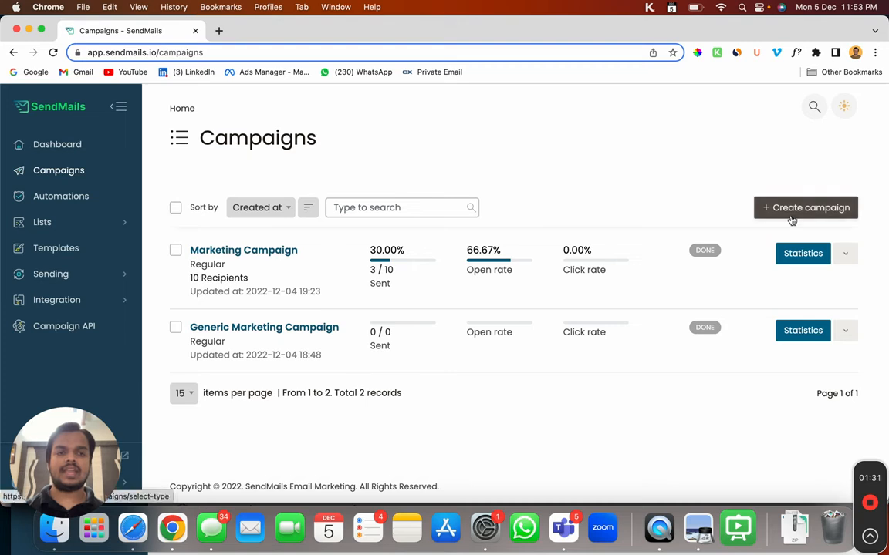
pyautogui.click(791, 220)
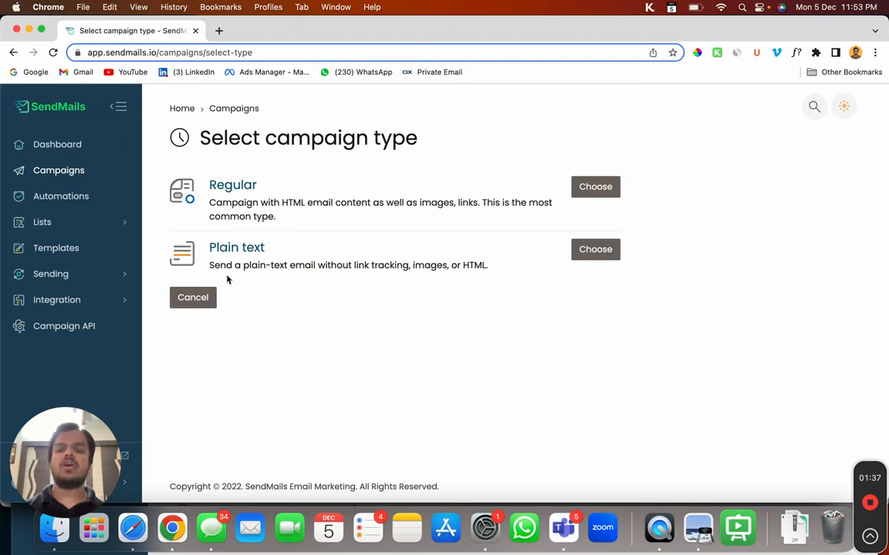
pyautogui.click(594, 187)
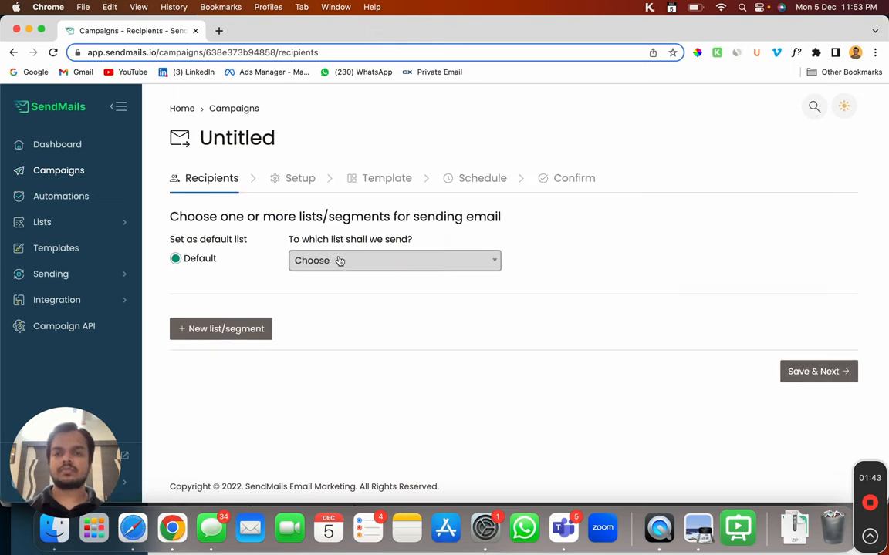
# Step: Target Segment A (3 subscribers) of the Generic Audience List and save the recipients
pyautogui.click(338, 260)
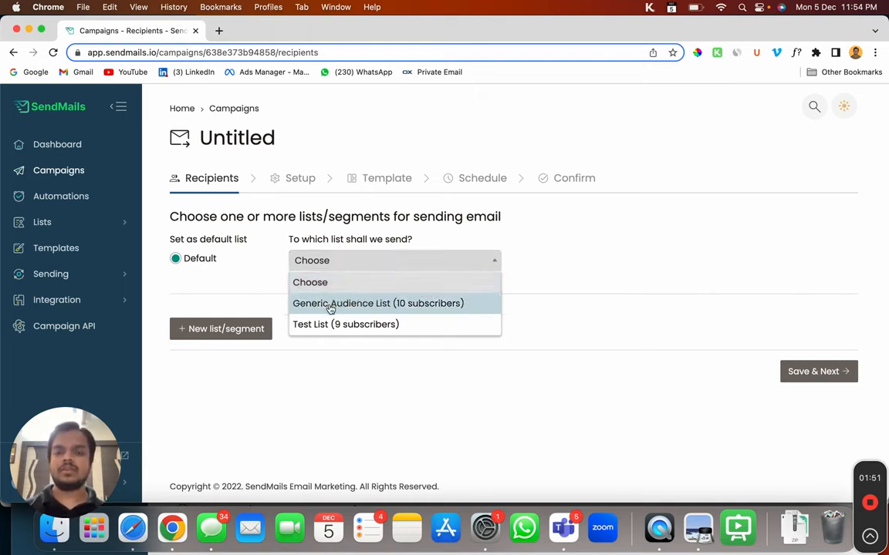
pyautogui.click(371, 308)
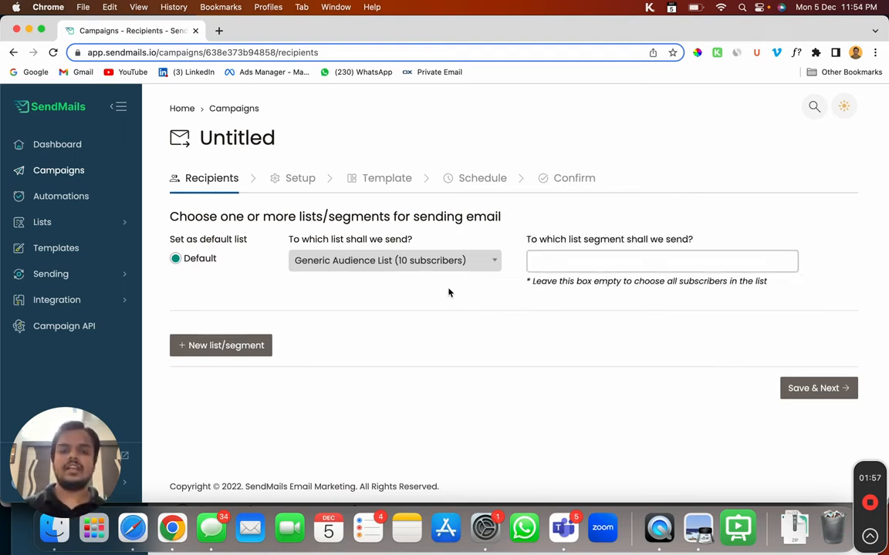
pyautogui.click(563, 260)
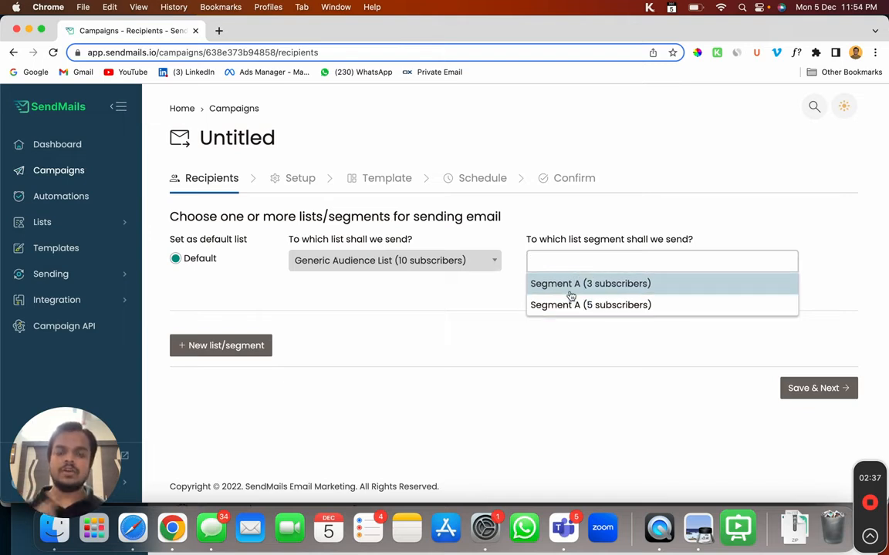
pyautogui.click(571, 285)
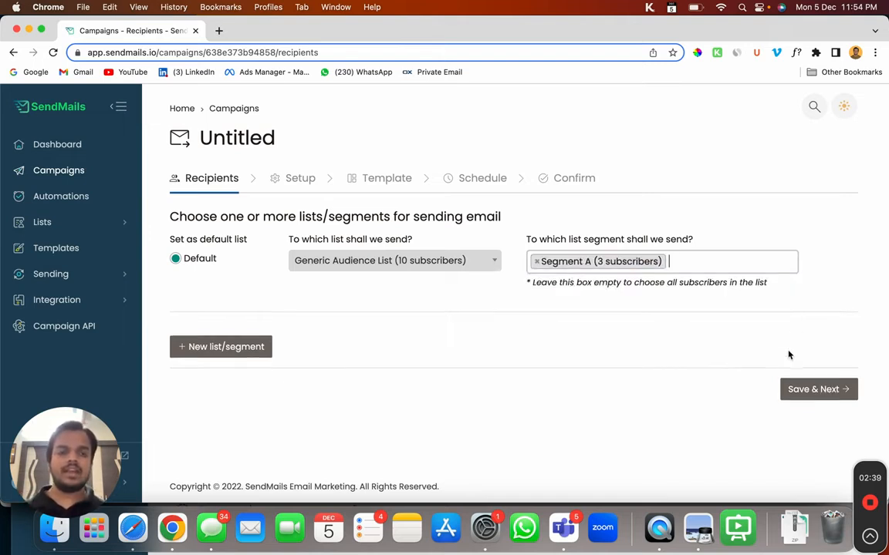
pyautogui.click(817, 389)
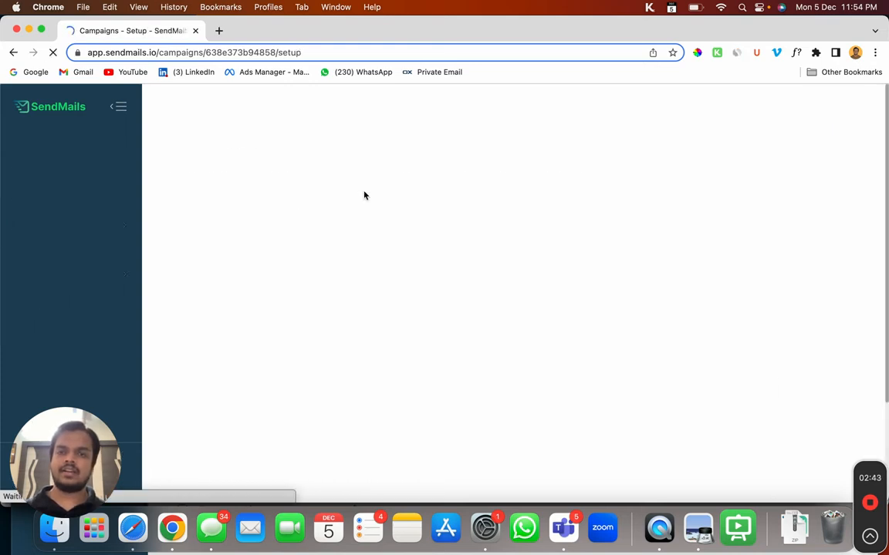
pyautogui.scroll(-2, 359, 232)
# Step: Rename the campaign to 'New Campaign' and use the sending server's default sender values
pyautogui.click(234, 154)
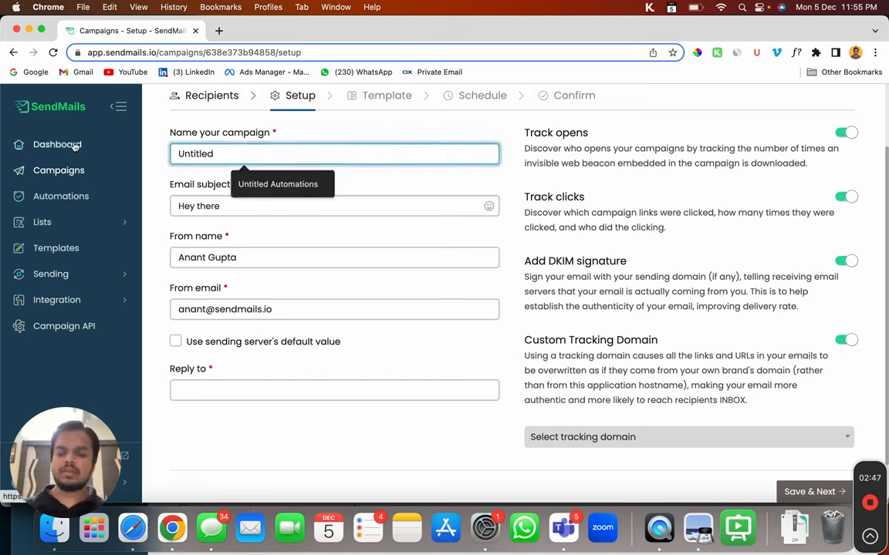
pyautogui.press('super+a')
pyautogui.write('Ne')
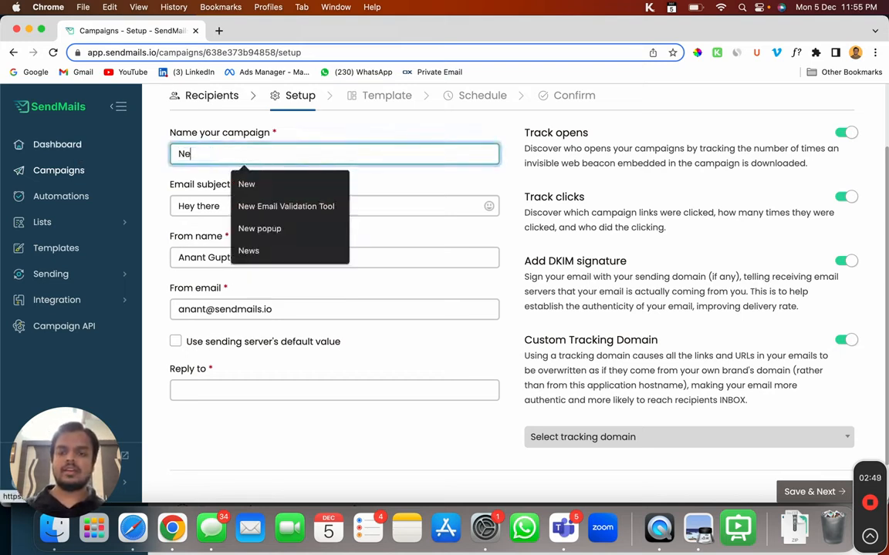
pyautogui.write('w Campaign')
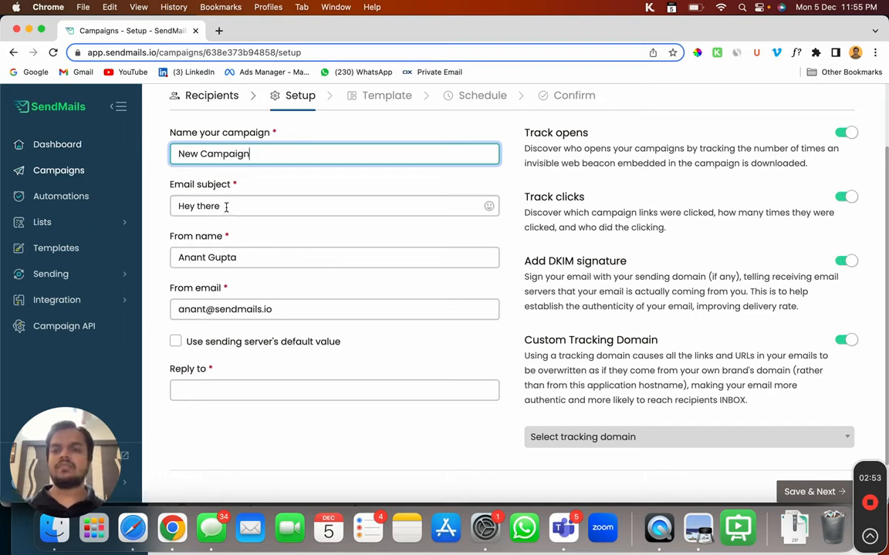
pyautogui.click(176, 344)
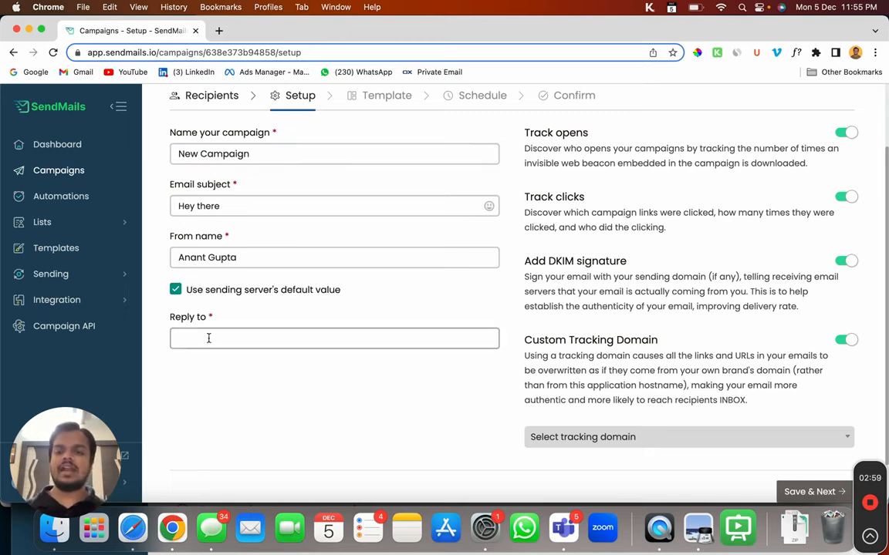
# Step: Fill in the reply-to address based on the sendmails.io identity suggestion
pyautogui.click(208, 338)
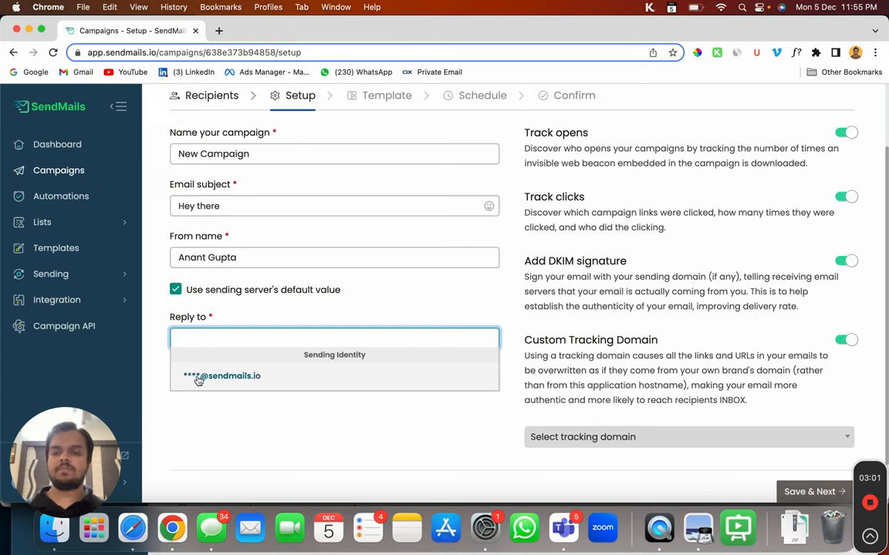
pyautogui.click(198, 377)
pyautogui.click(181, 340)
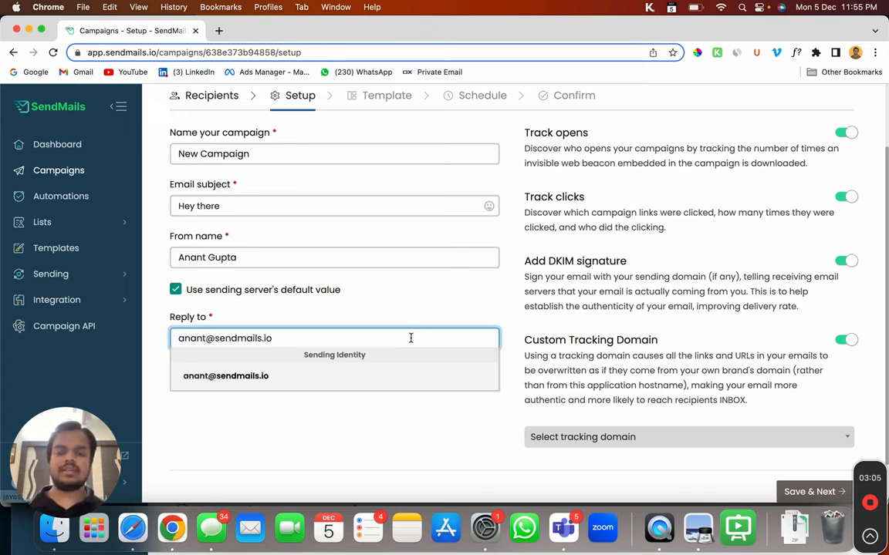
pyautogui.click(416, 429)
pyautogui.scroll(1, 540, 200)
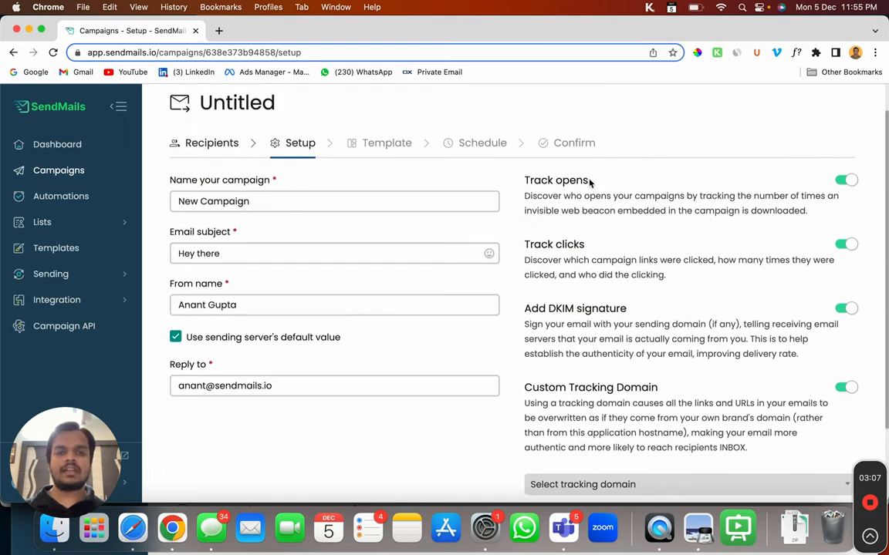
pyautogui.scroll(-2, 617, 316)
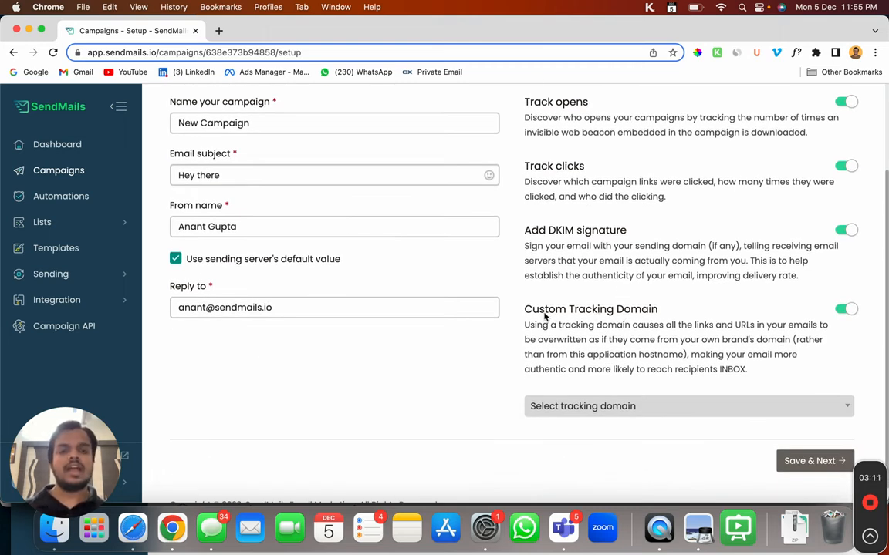
# Step: Select track.sendmails.io as the tracking domain and save the setup
pyautogui.click(622, 406)
pyautogui.click(604, 448)
pyautogui.scroll(-1, 602, 446)
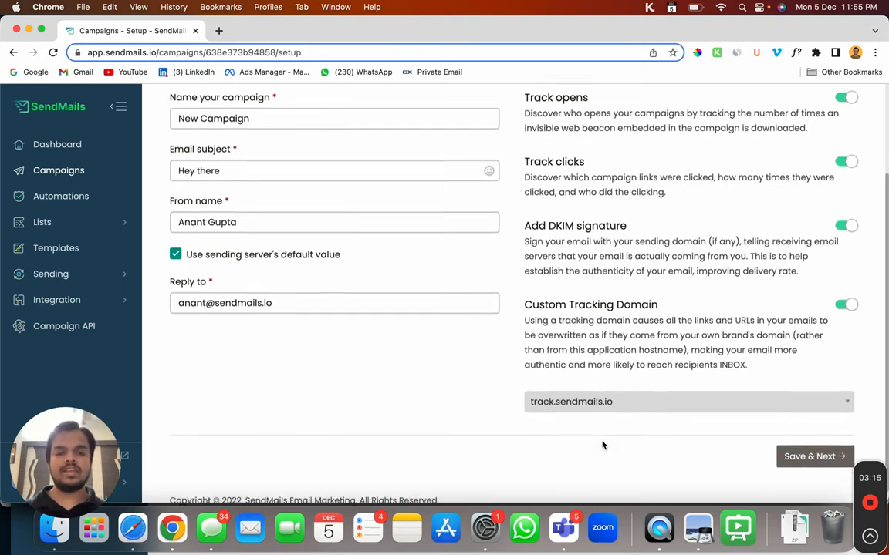
pyautogui.click(808, 440)
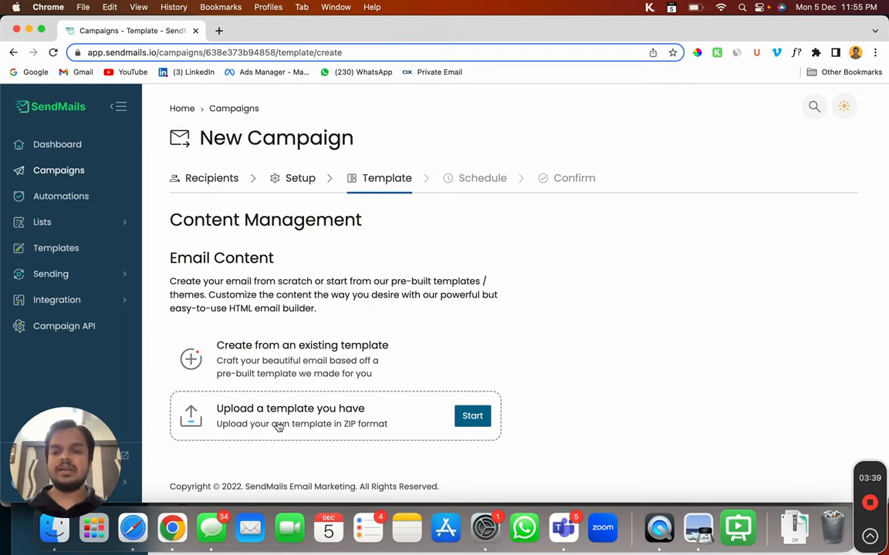
# Step: Choose the Blank template from existing templates and open it in Email builder PRO
pyautogui.click(301, 367)
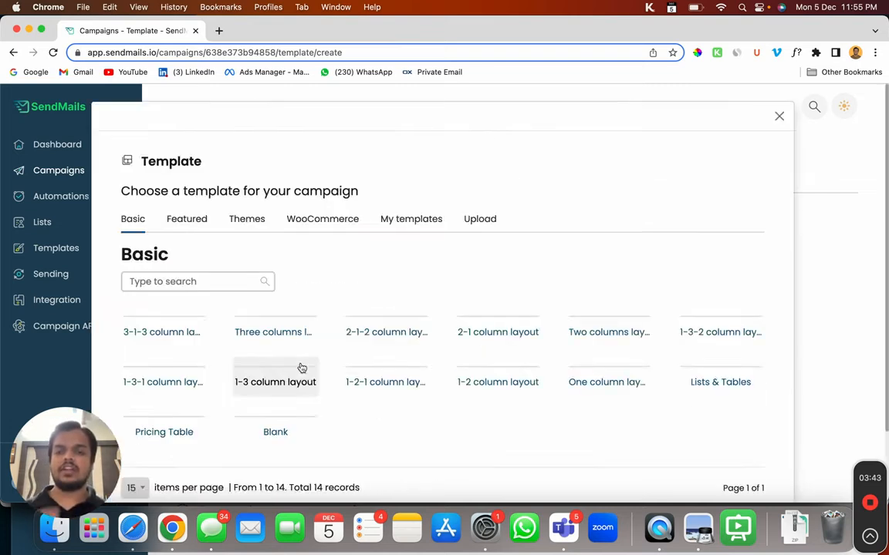
pyautogui.scroll(-5, 301, 367)
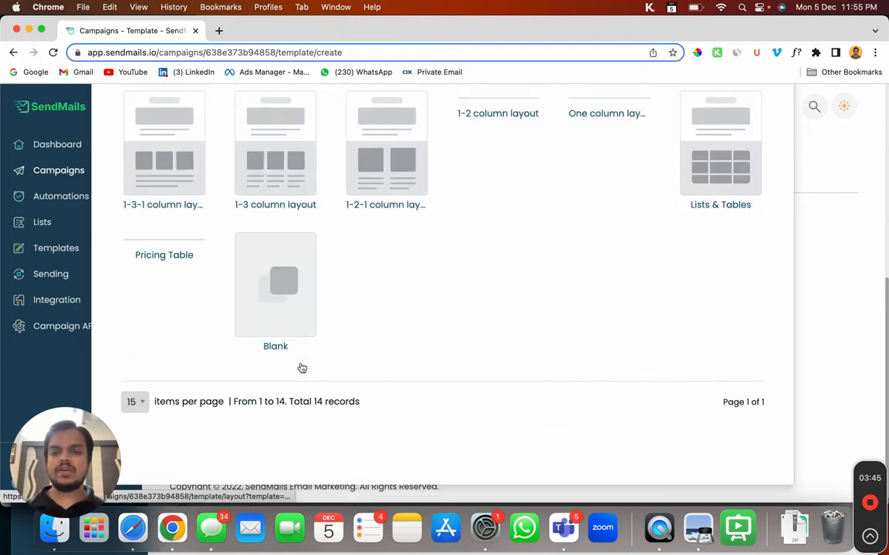
pyautogui.click(279, 301)
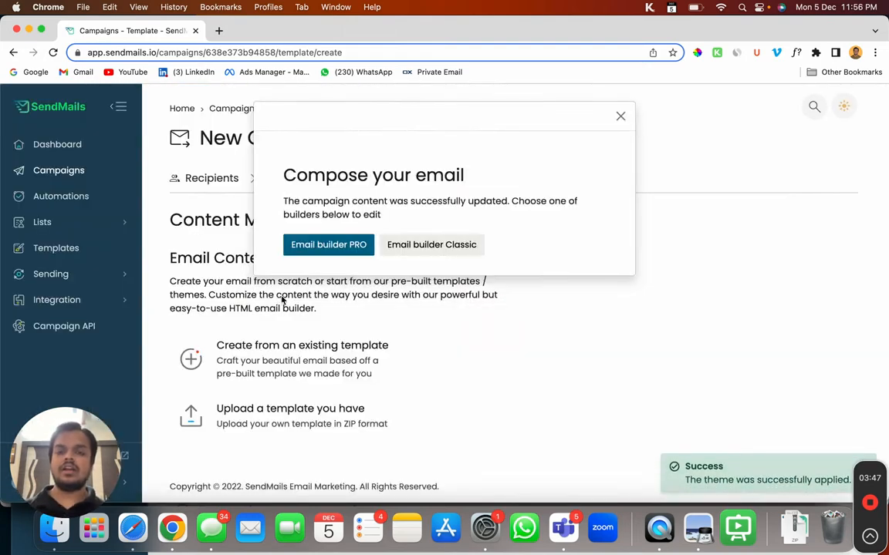
pyautogui.click(341, 246)
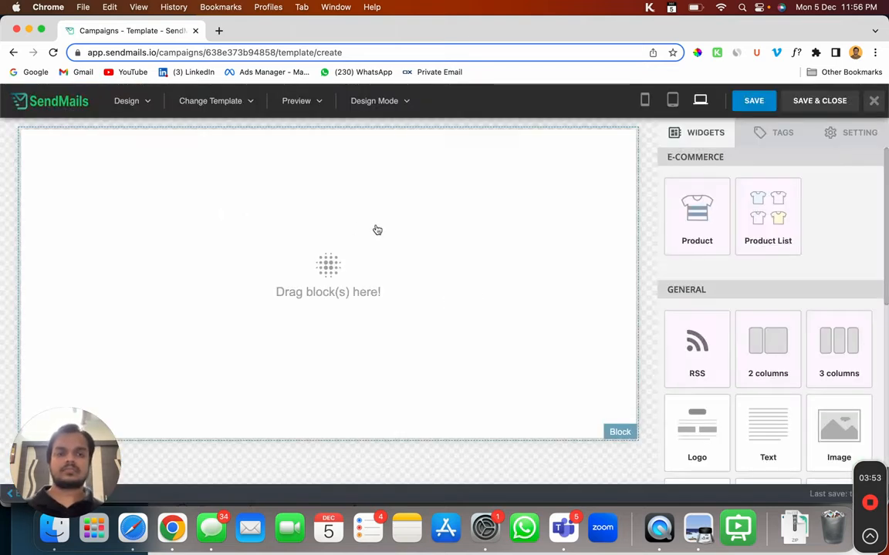
# Step: Add Logo, Text and 2 columns widgets to the canvas in order, then select the left image
pyautogui.scroll(-1, 783, 367)
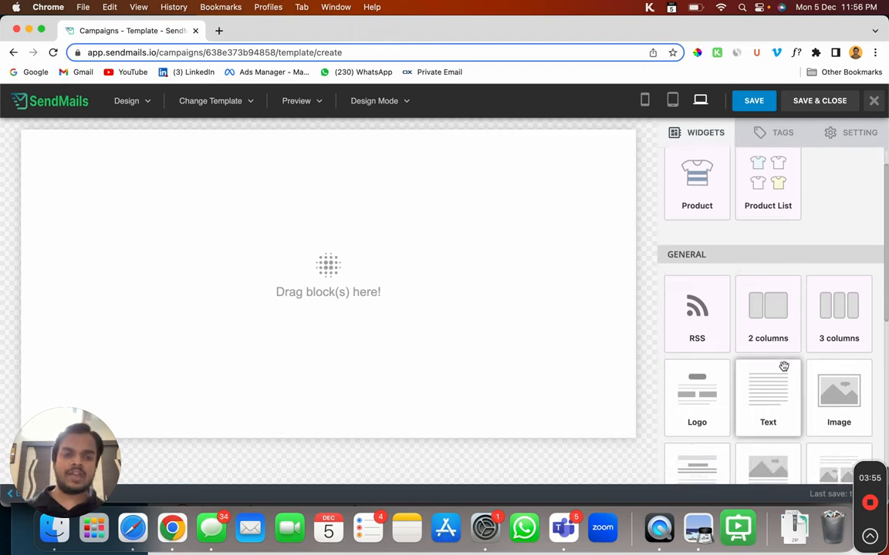
pyautogui.scroll(-2, 779, 362)
pyautogui.moveTo(711, 326); pyautogui.dragTo(307, 206)
pyautogui.moveTo(749, 324); pyautogui.dragTo(254, 197)
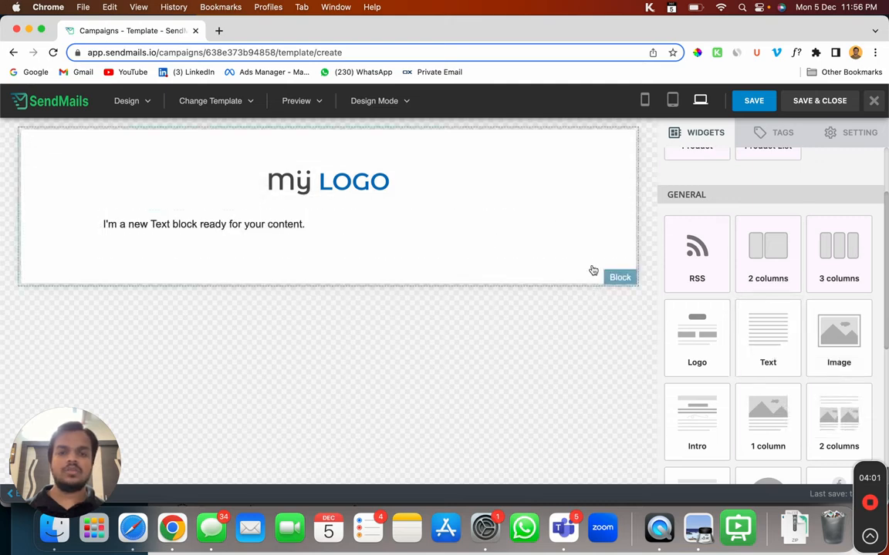
pyautogui.scroll(-1, 760, 331)
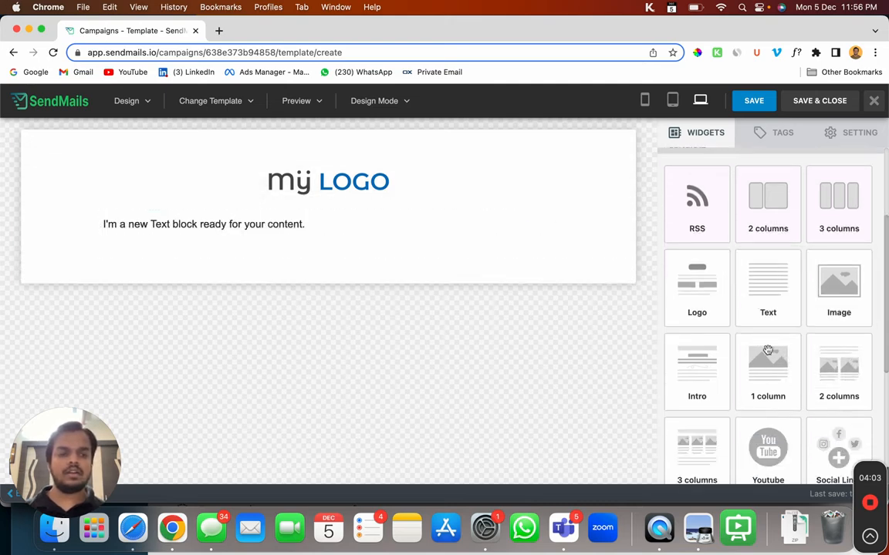
pyautogui.scroll(-1, 771, 351)
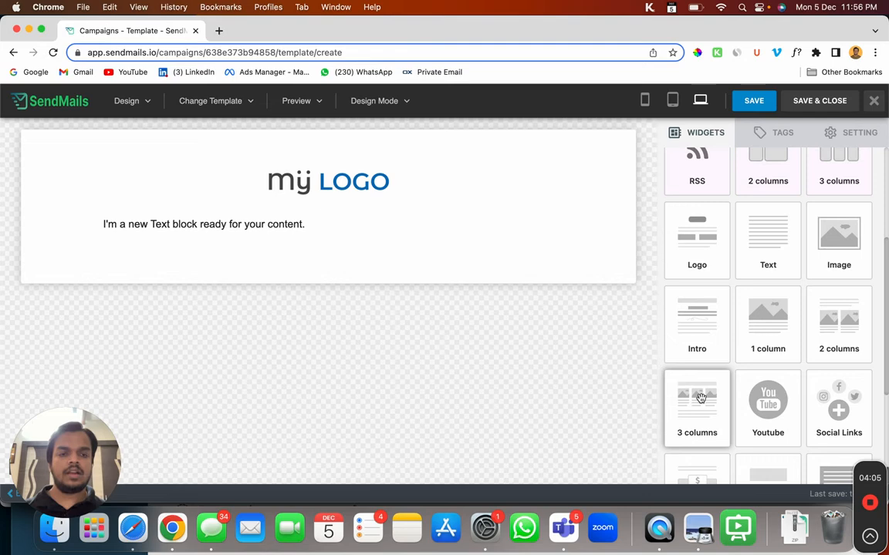
pyautogui.moveTo(835, 328); pyautogui.dragTo(321, 240)
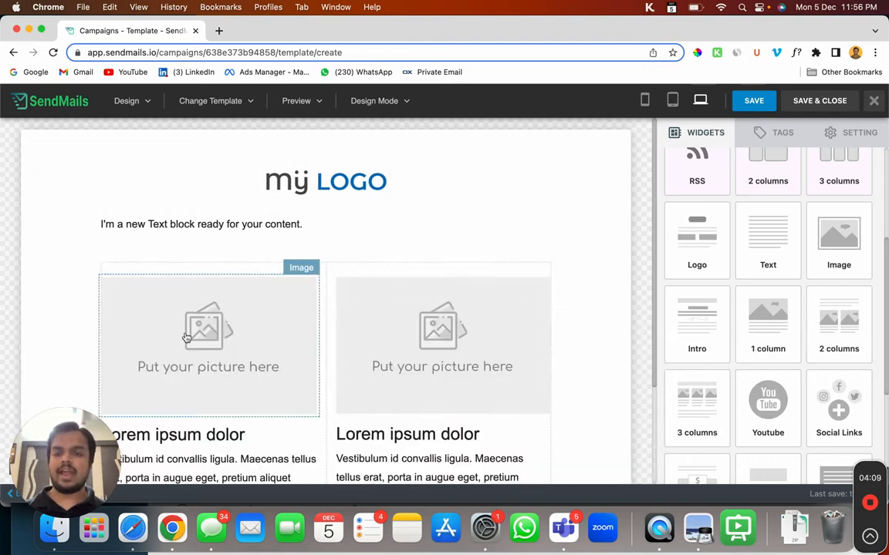
pyautogui.click(186, 337)
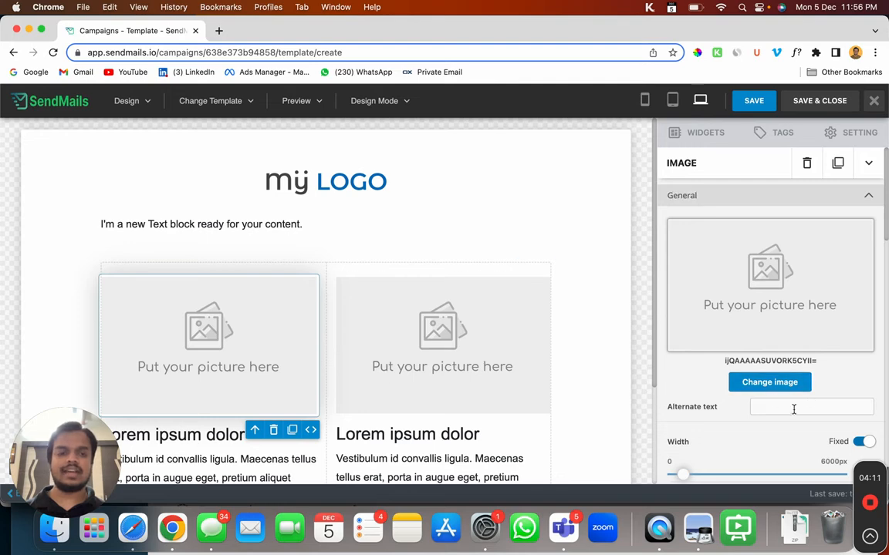
# Step: Insert an empty line above the sentence in the text block
pyautogui.click(267, 226)
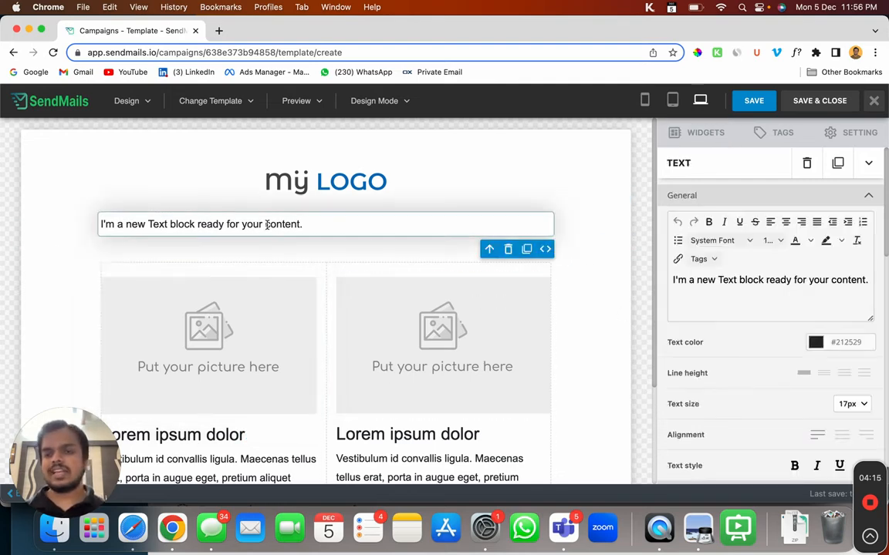
pyautogui.tripleClick(267, 224)
pyautogui.press('Left')
pyautogui.press('Return')
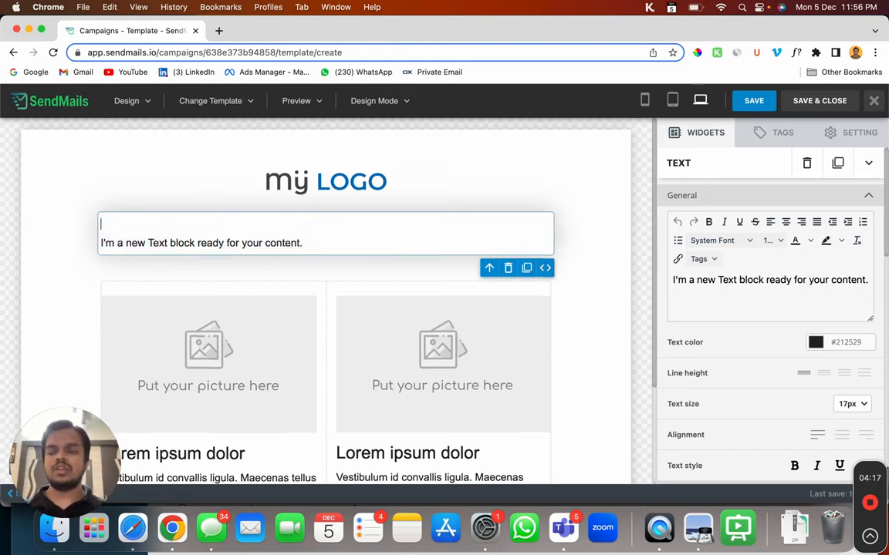
# Step: Write 'Hi' followed by the copied {SUBSCRIBER_FIRST_NAME} tag on the new line
pyautogui.click(777, 139)
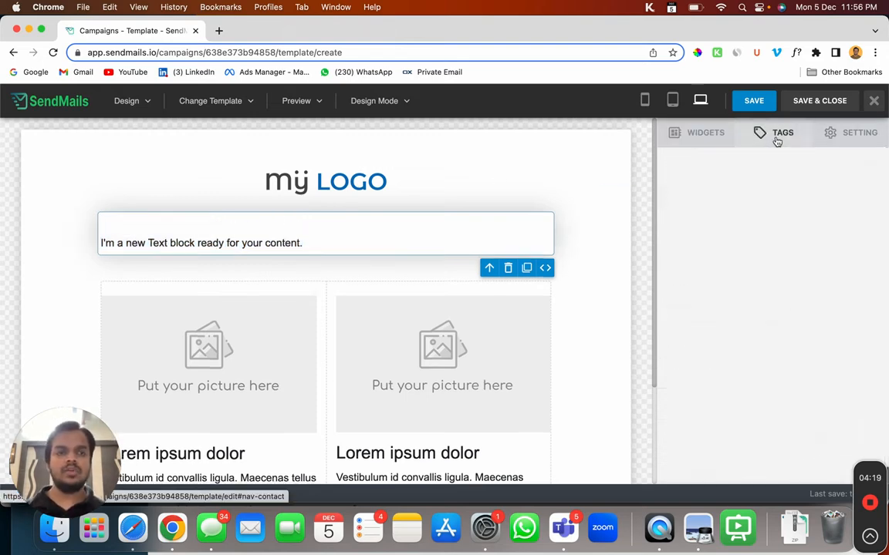
pyautogui.scroll(-2, 753, 218)
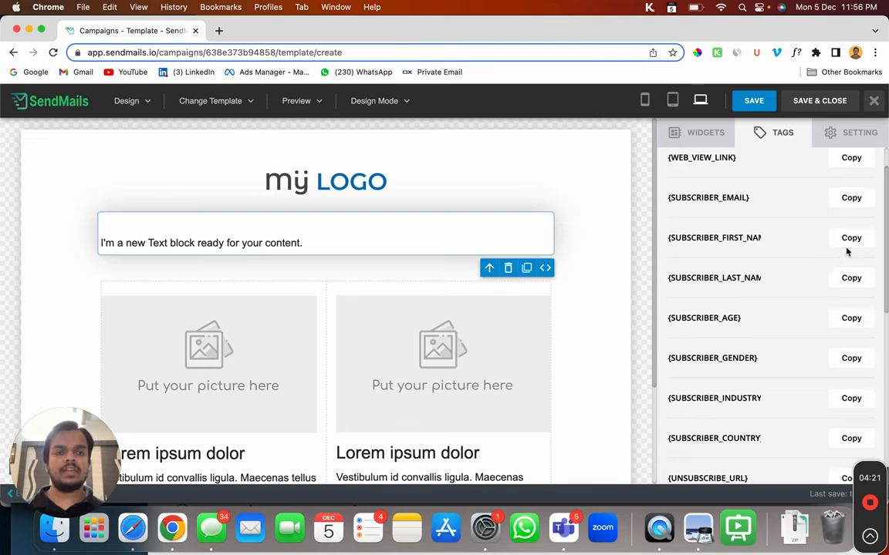
pyautogui.click(850, 238)
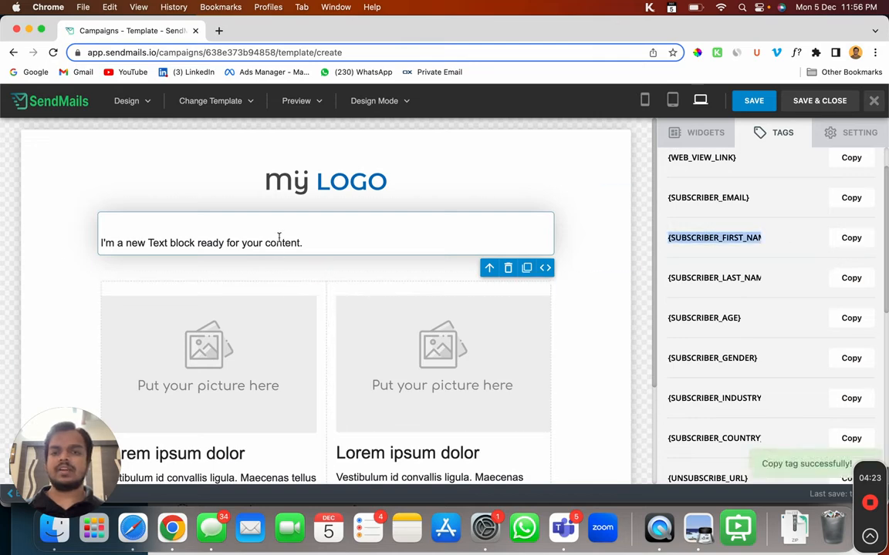
pyautogui.click(278, 239)
pyautogui.write('Hi')
pyautogui.write('{SUBSCRIBER_FIRST_NAME}')
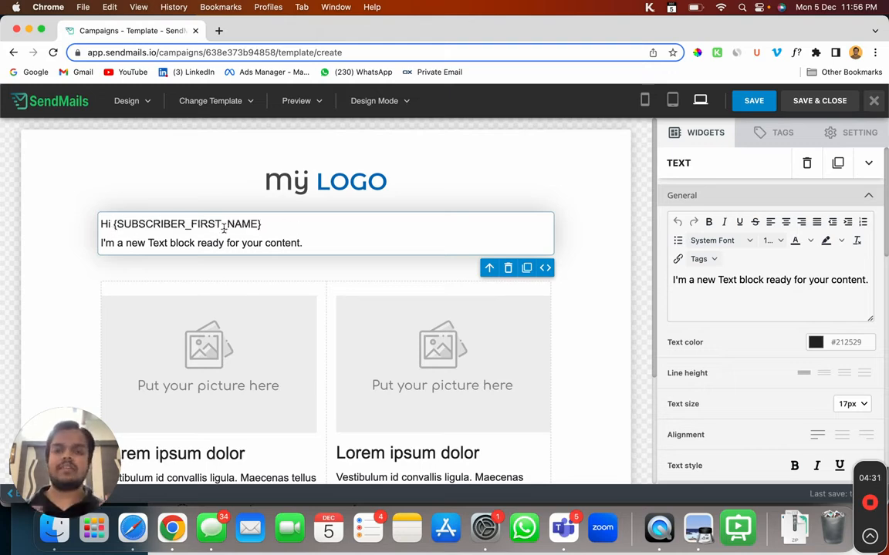
pyautogui.scroll(-3, 403, 337)
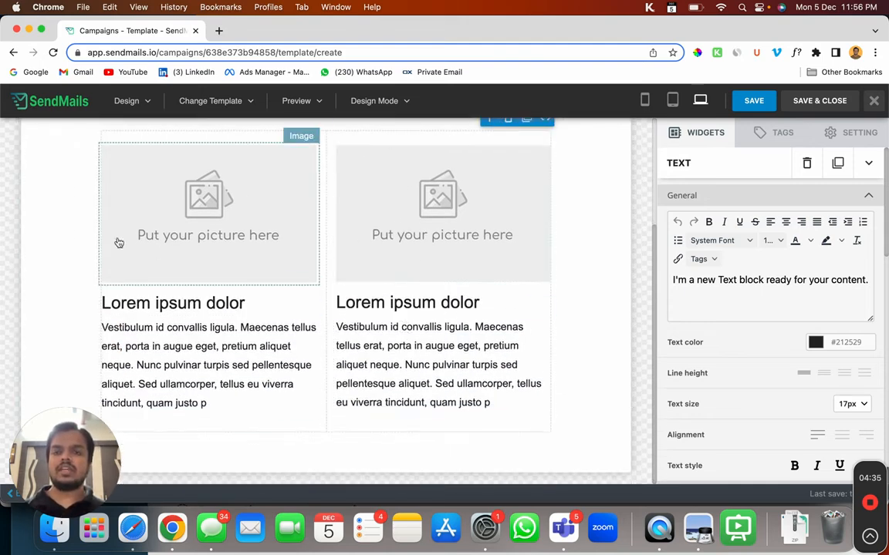
pyautogui.scroll(3, 194, 257)
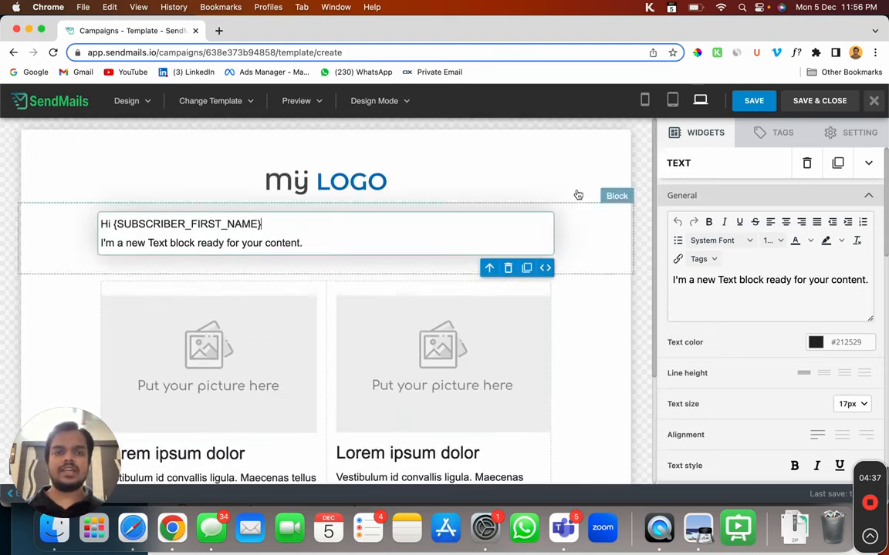
# Step: Preview the email at mobile, tablet and desktop widths, then save and close the template
pyautogui.click(643, 101)
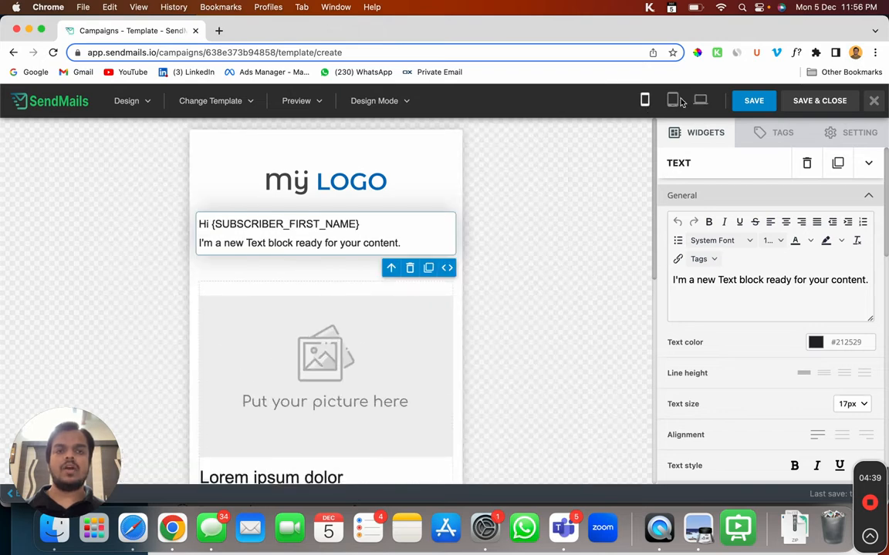
pyautogui.click(672, 100)
pyautogui.click(700, 100)
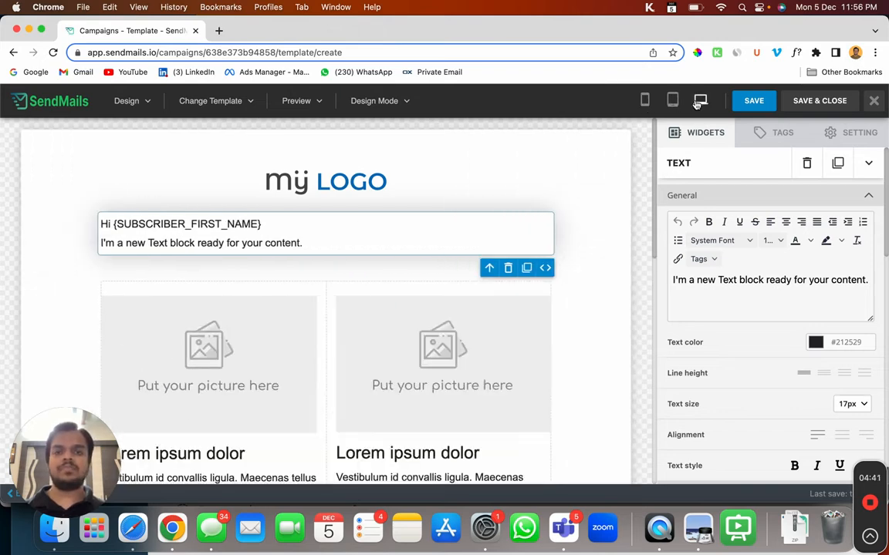
pyautogui.click(822, 104)
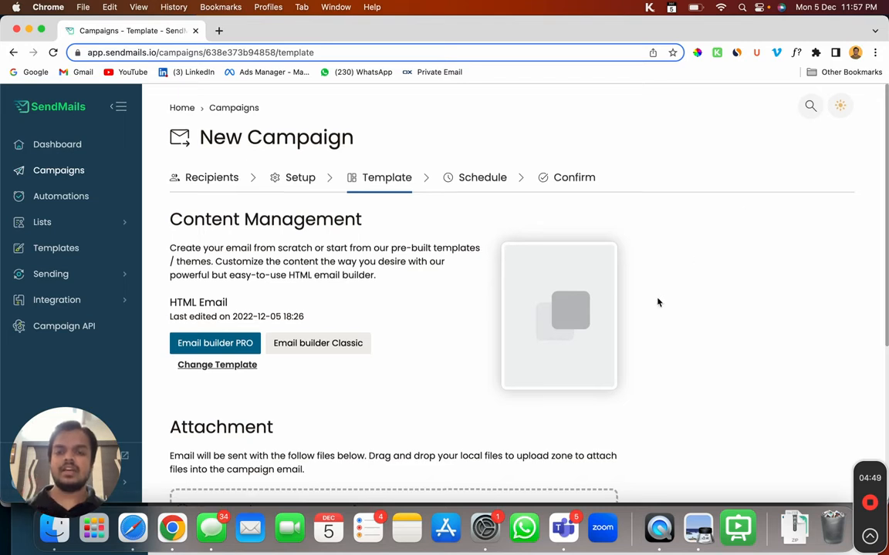
# Step: Advance past the Template step and schedule the campaign to send now
pyautogui.scroll(-5, 591, 267)
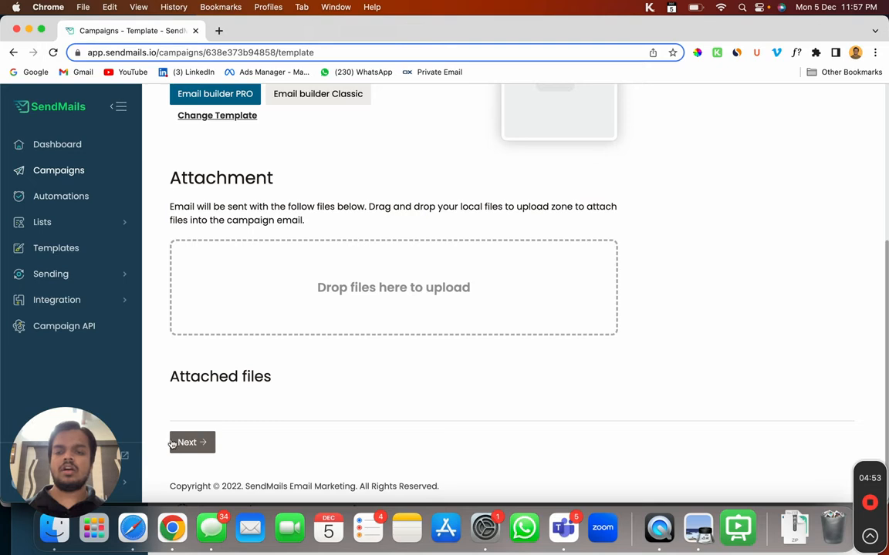
pyautogui.click(197, 442)
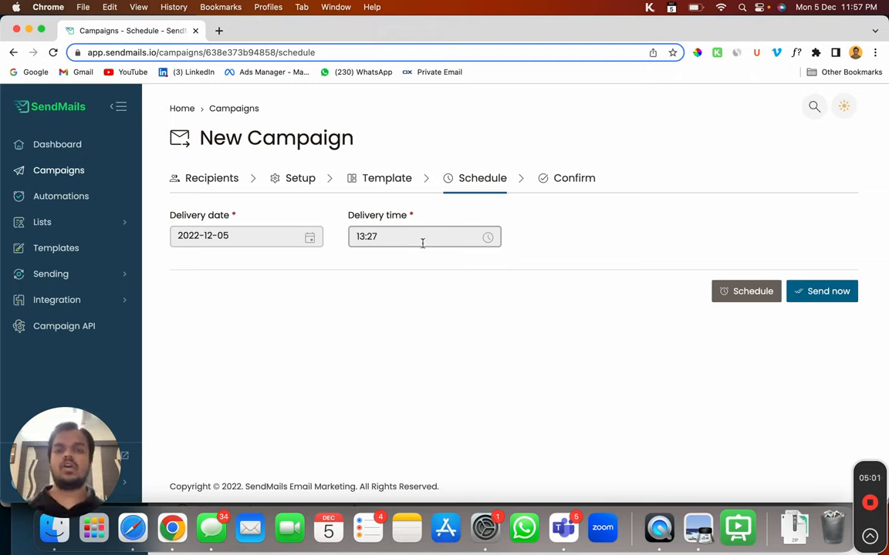
pyautogui.click(828, 290)
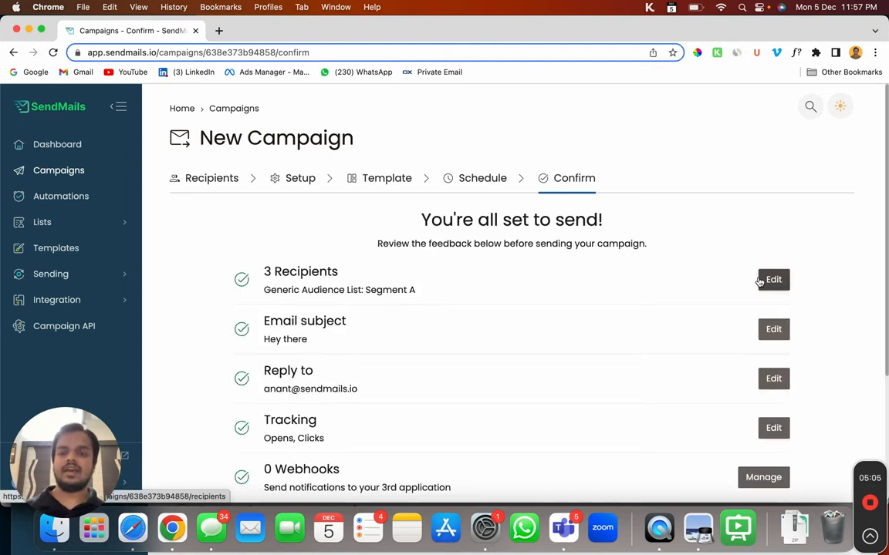
# Step: Send the campaign with subject "Hey there" to the 3 Segment A recipients
pyautogui.scroll(-5, 708, 347)
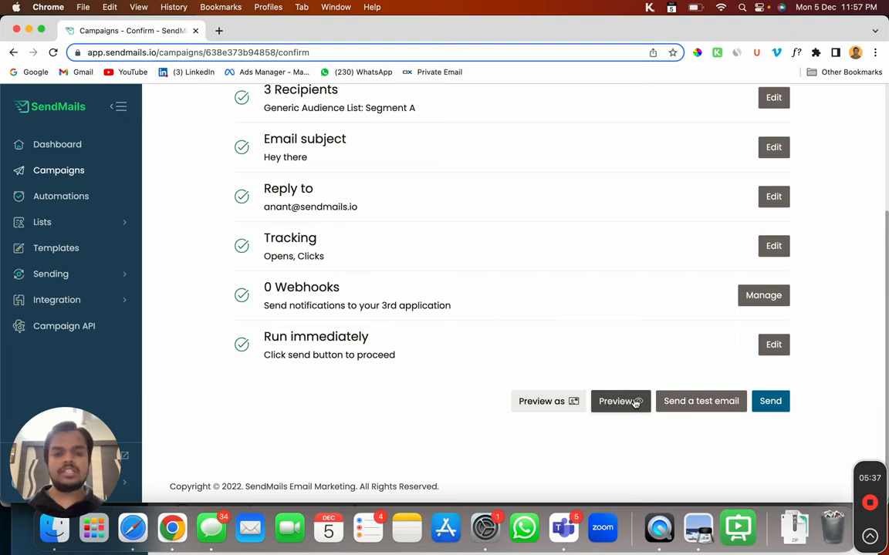
pyautogui.click(779, 402)
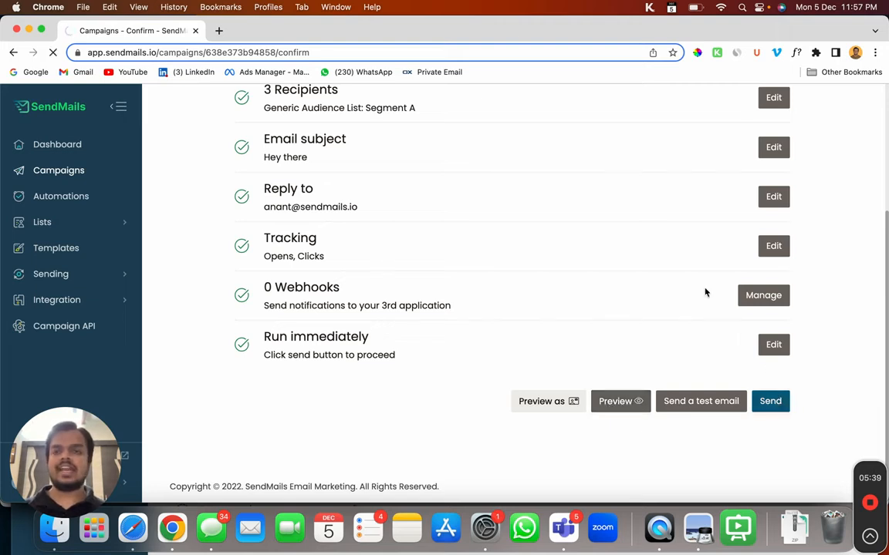